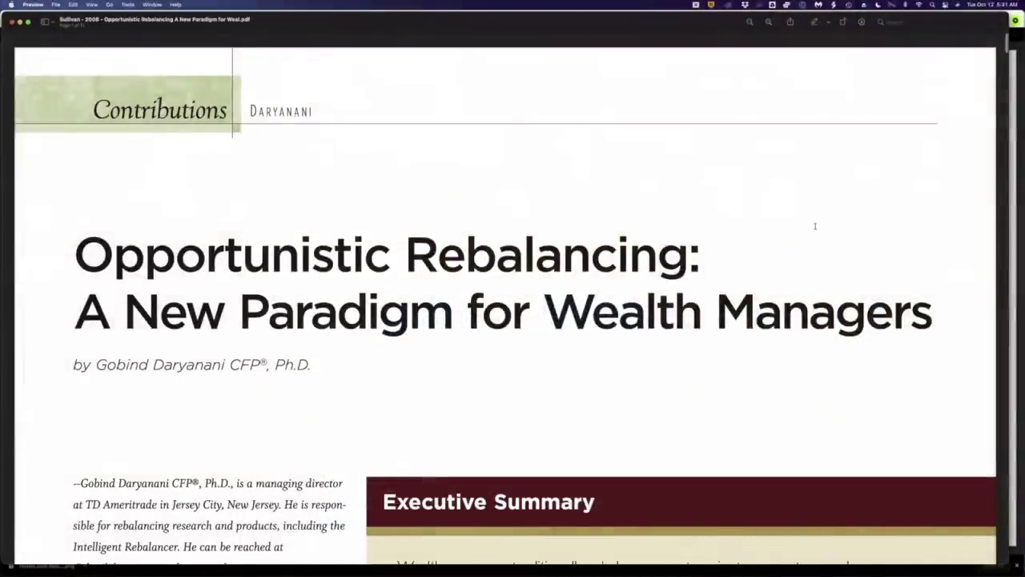
Skim the first page of the Opportunistic Rebalancing paper, including its Executive Summary.
scroll(815, 224, "down", 5)
scroll(815, 226, "down", 10)
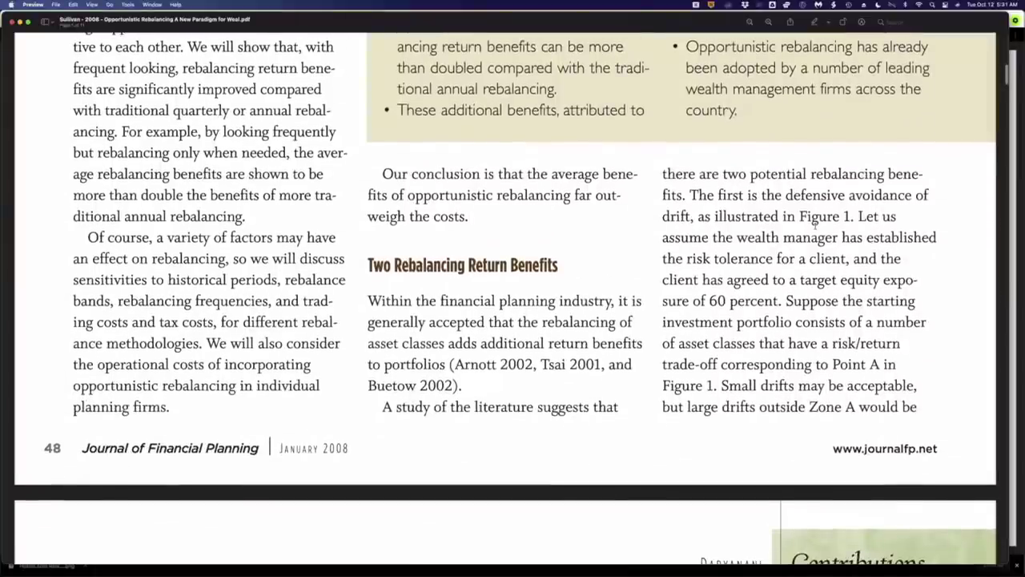
scroll(815, 226, "up", 3)
scroll(815, 226, "up", 9)
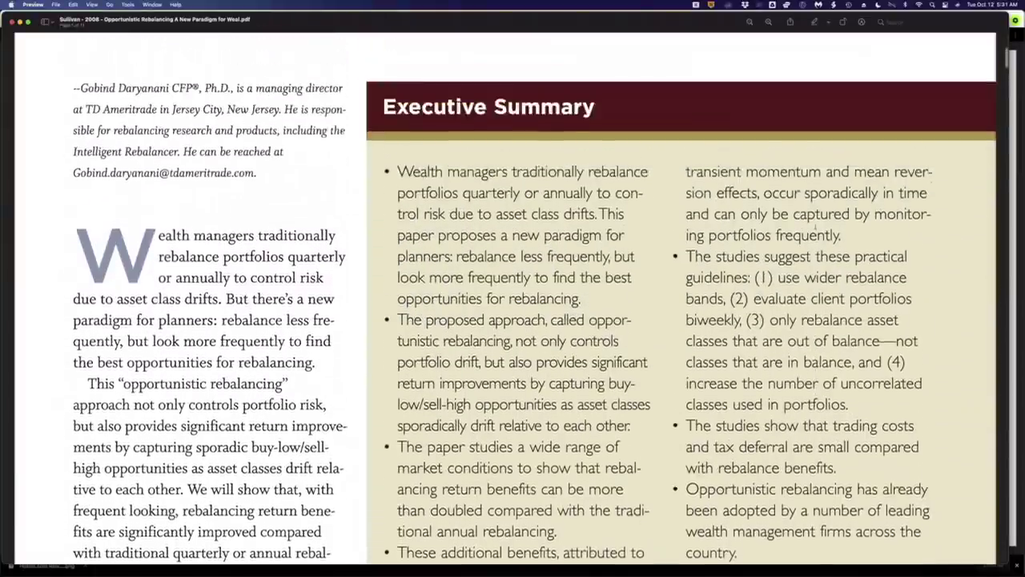
scroll(815, 226, "up", 2)
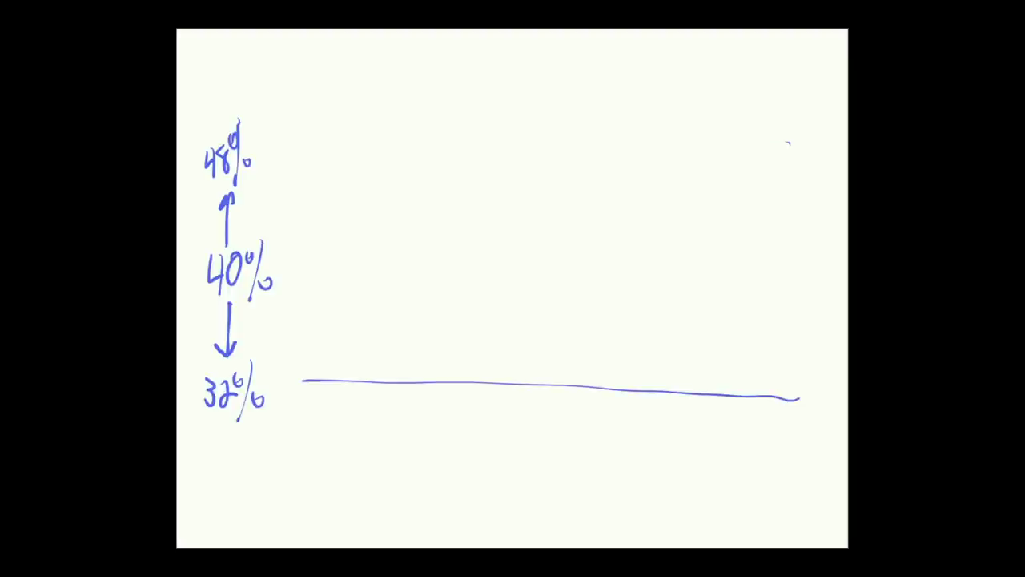
Draw a roughly horizontal line across the whiteboard level with the 48% mark.
left_click_drag(788, 143, 285, 131)
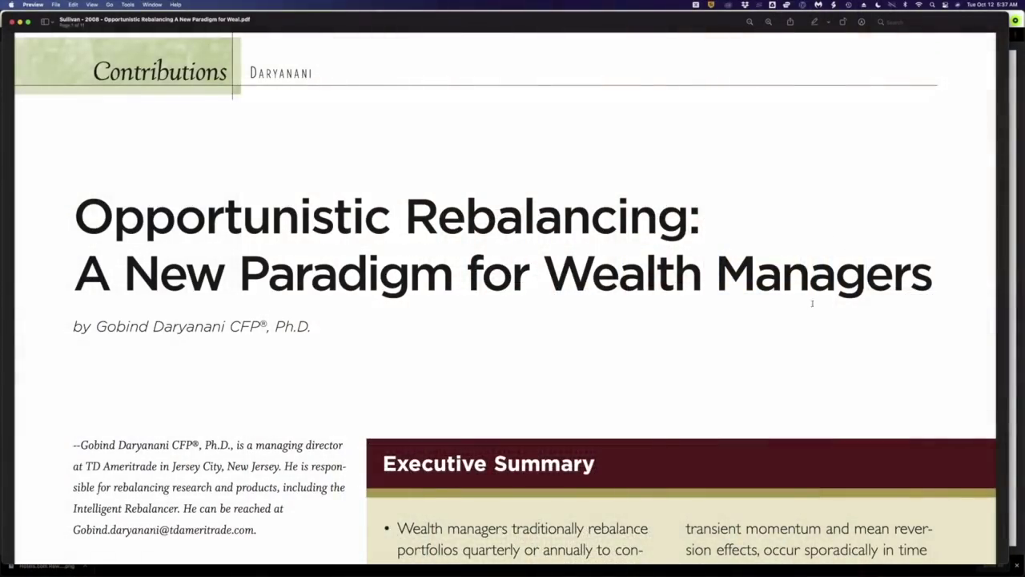
Find Table 1 in the rebalancing paper and highlight its 1992–2004 period and Panel B's 20% band values for the 10, 5 and 1 day intervals.
scroll(811, 301, "down", 8)
scroll(809, 305, "down", 20)
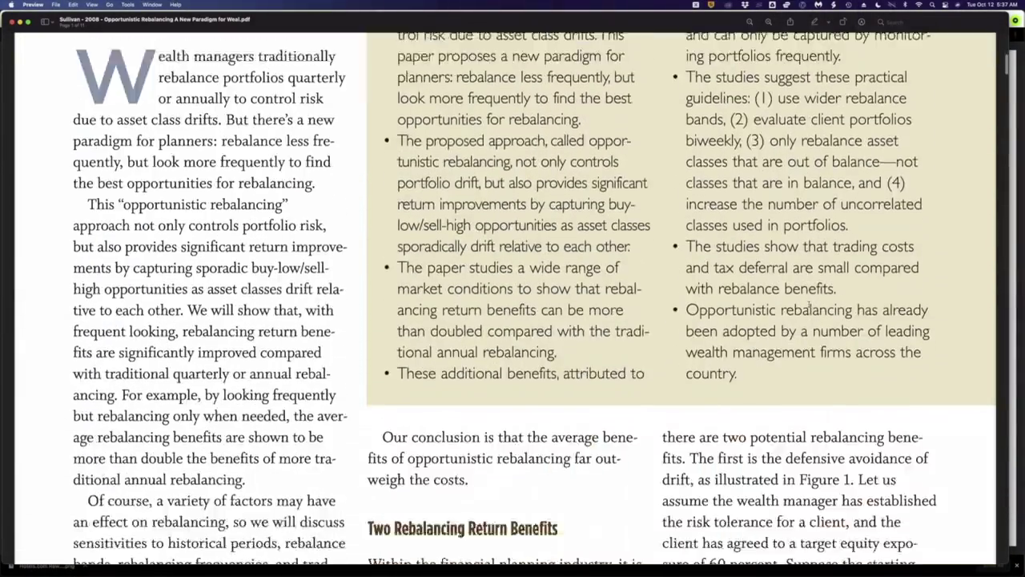
scroll(809, 304, "down", 20)
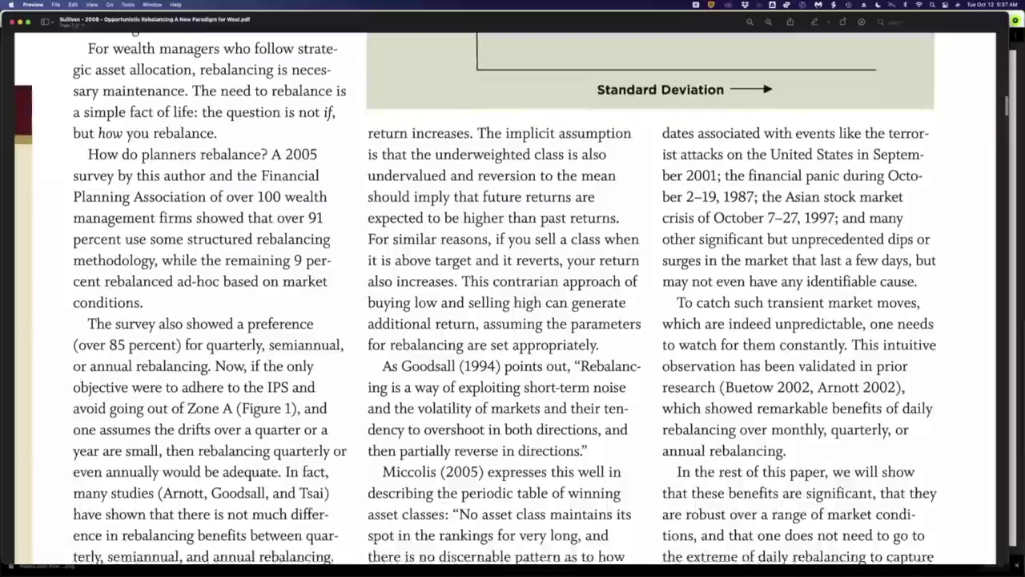
scroll(811, 305, "down", 20)
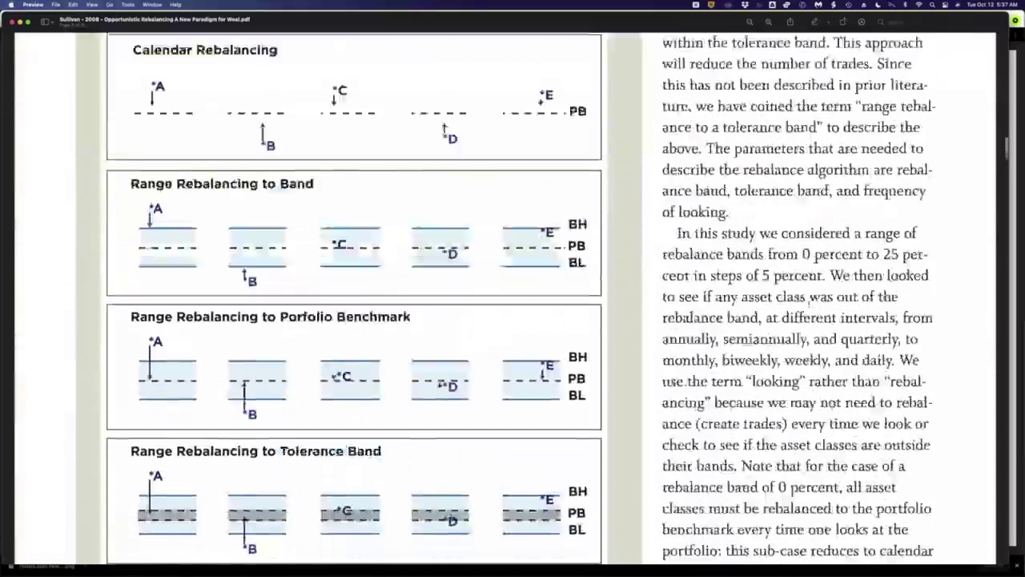
scroll(809, 305, "down", 8)
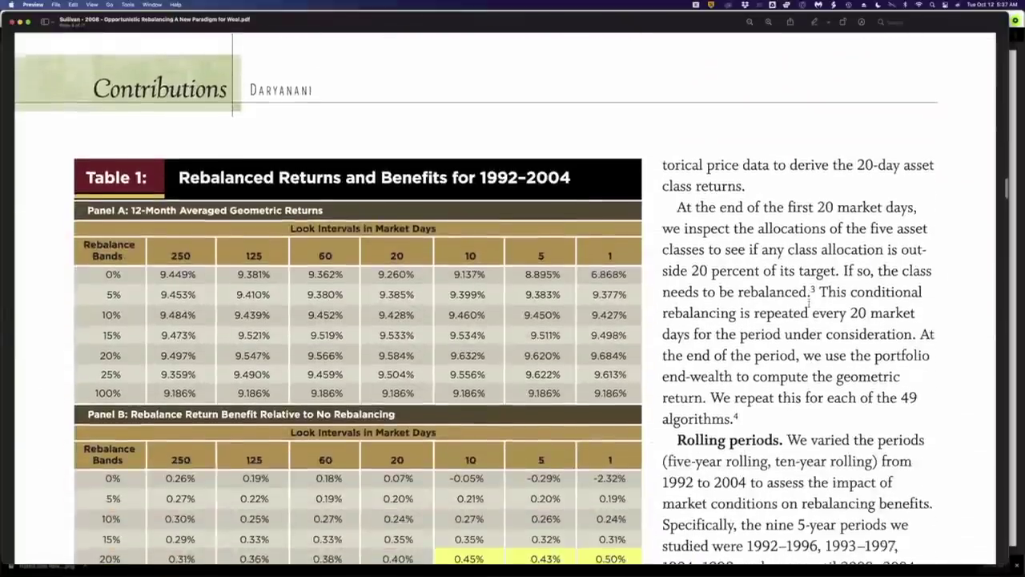
scroll(809, 304, "down", 1)
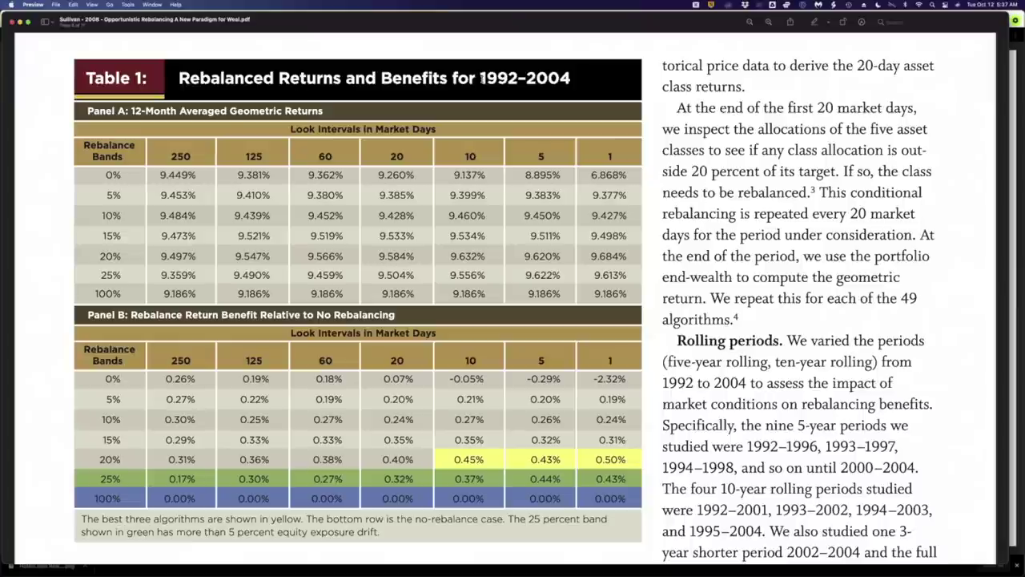
left_click_drag(480, 77, 574, 74)
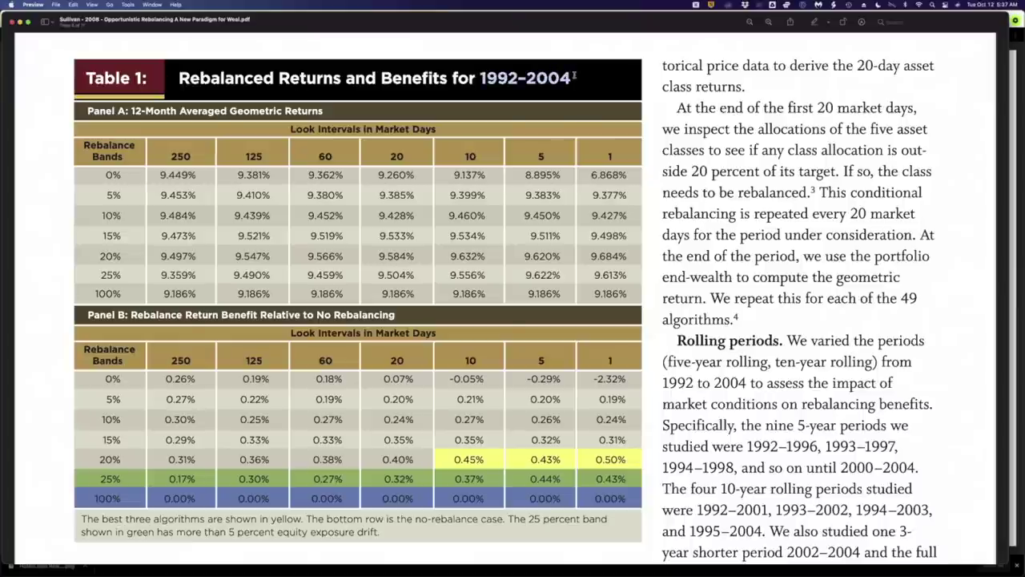
left_click(510, 72)
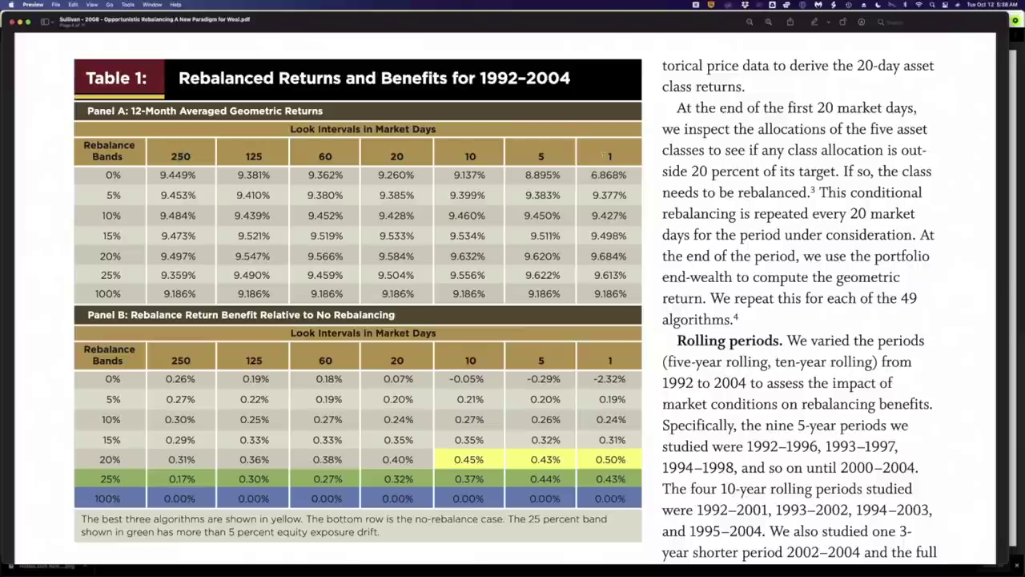
scroll(603, 156, "down", 3)
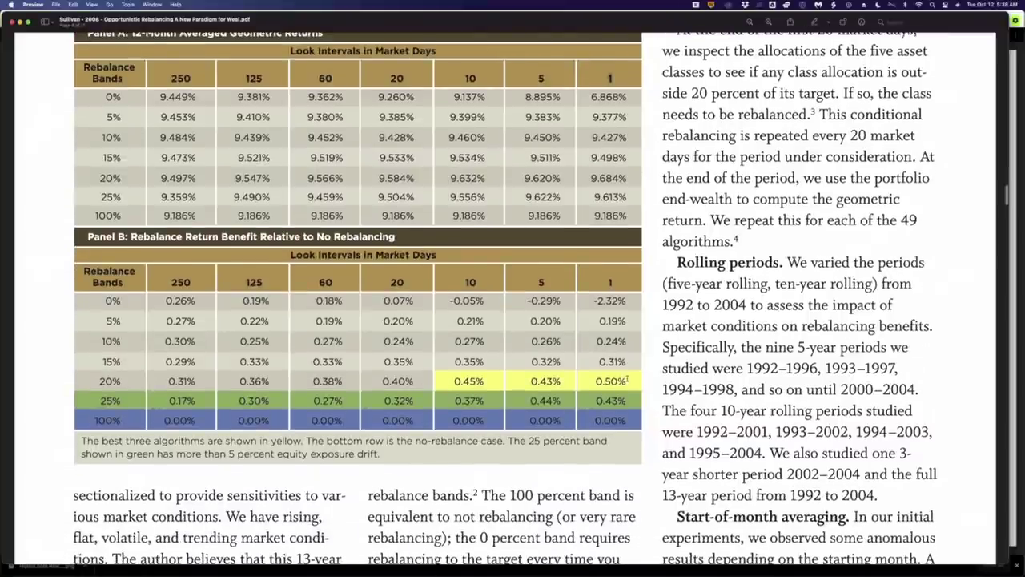
left_click_drag(630, 382, 454, 382)
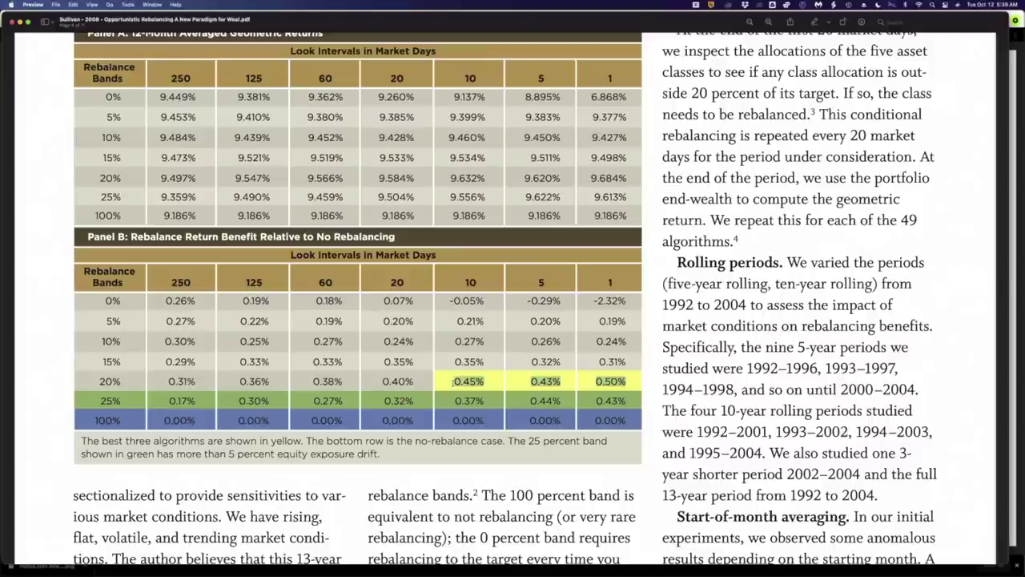
Find Table 2 and highlight the 94–98 values of the 20% band for the 20-day and 5-day look intervals.
scroll(453, 382, "down", 10)
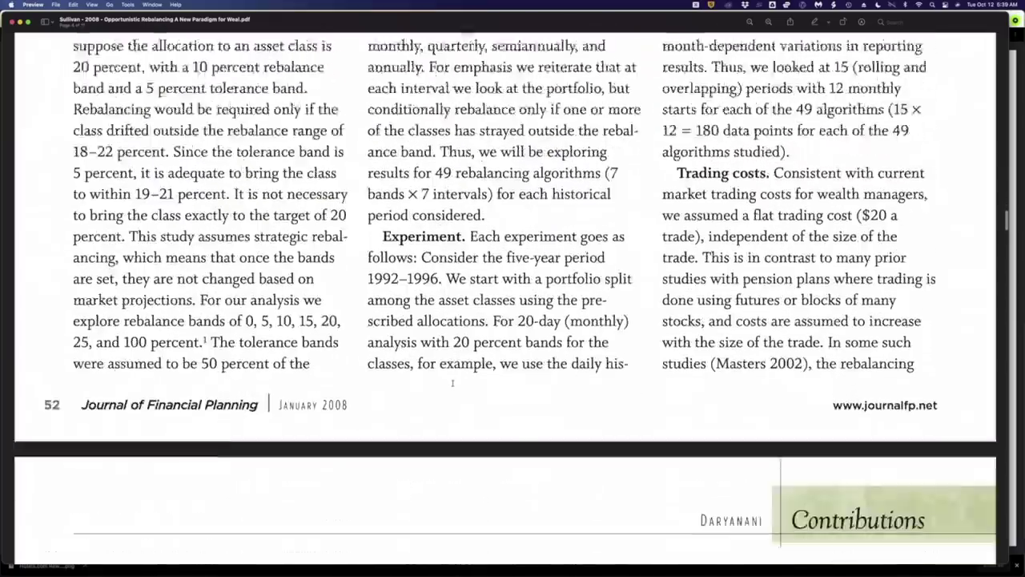
scroll(454, 383, "down", 10)
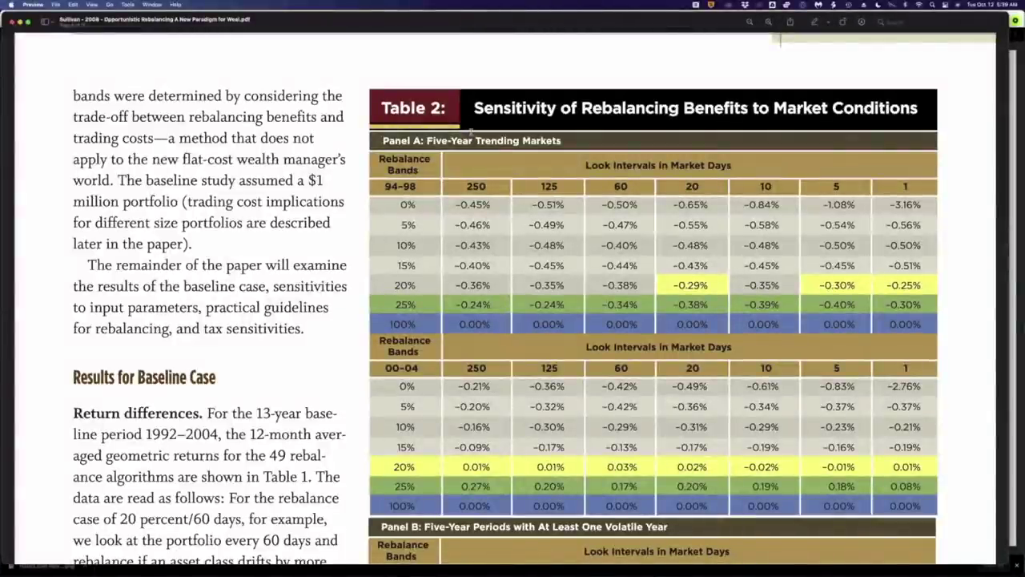
double_click(683, 284)
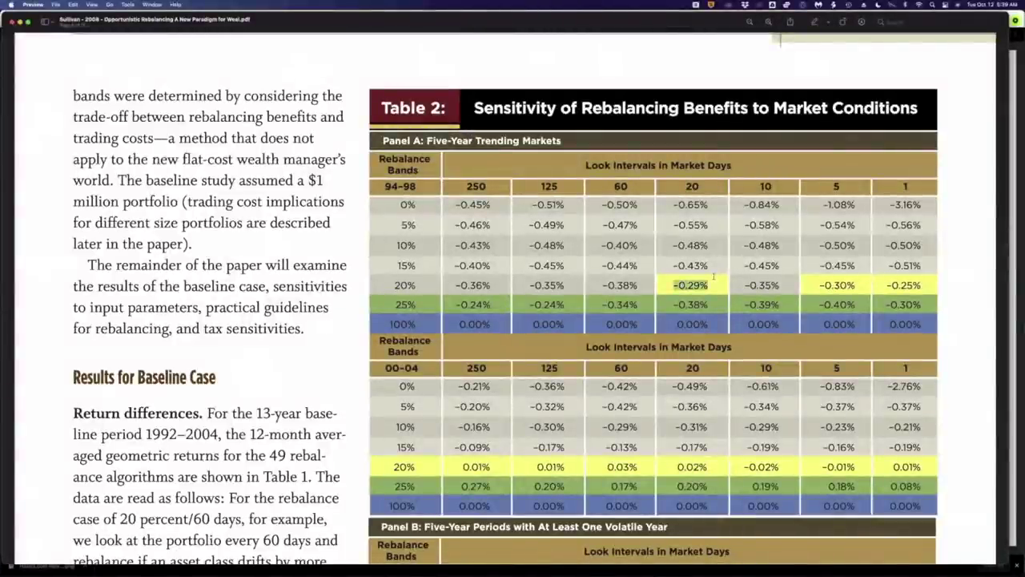
double_click(835, 284)
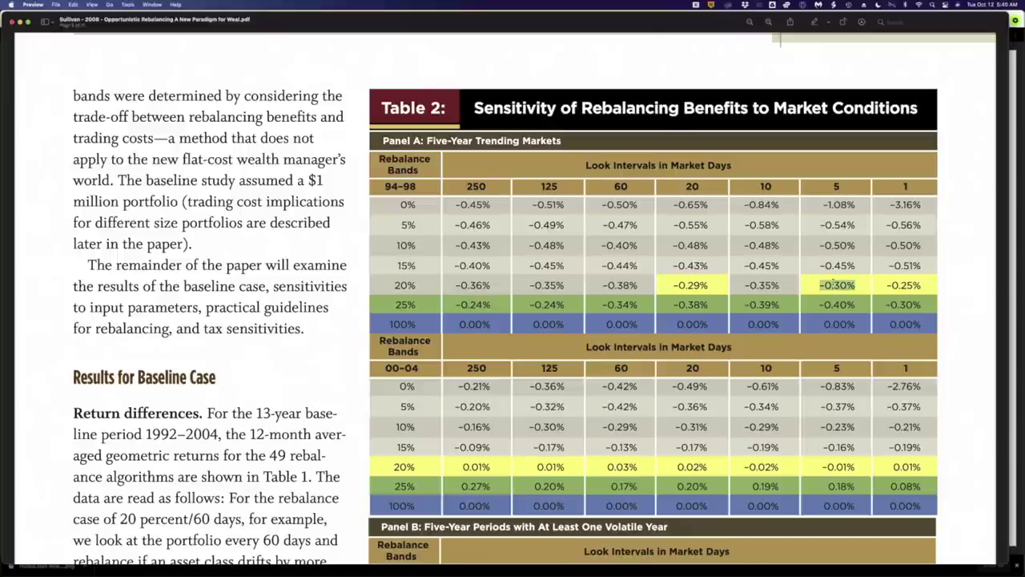
Return to Table 1 to review both panels of rebalanced returns and benefits.
scroll(837, 285, "up", 10)
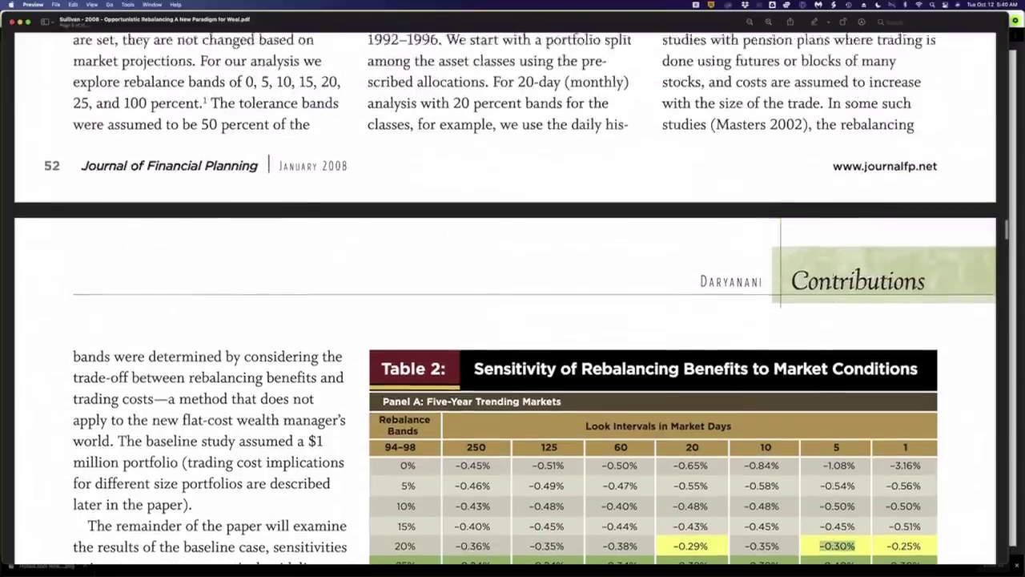
scroll(837, 285, "up", 15)
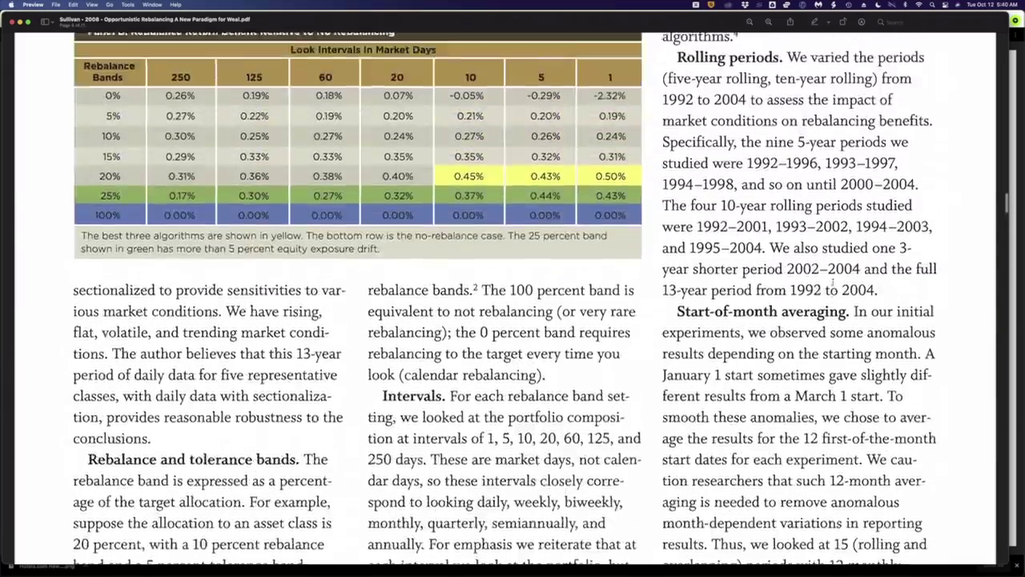
scroll(833, 285, "up", 5)
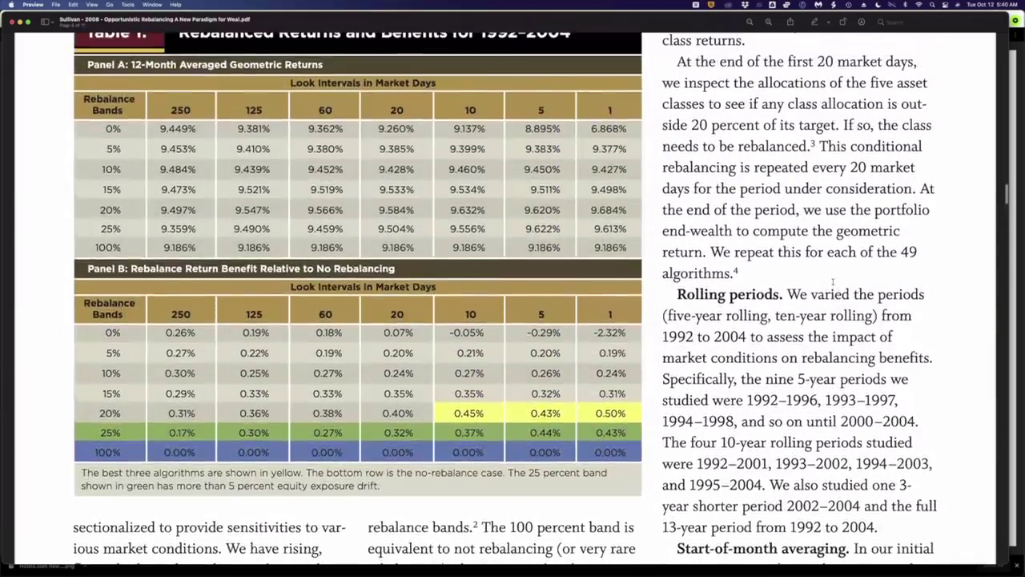
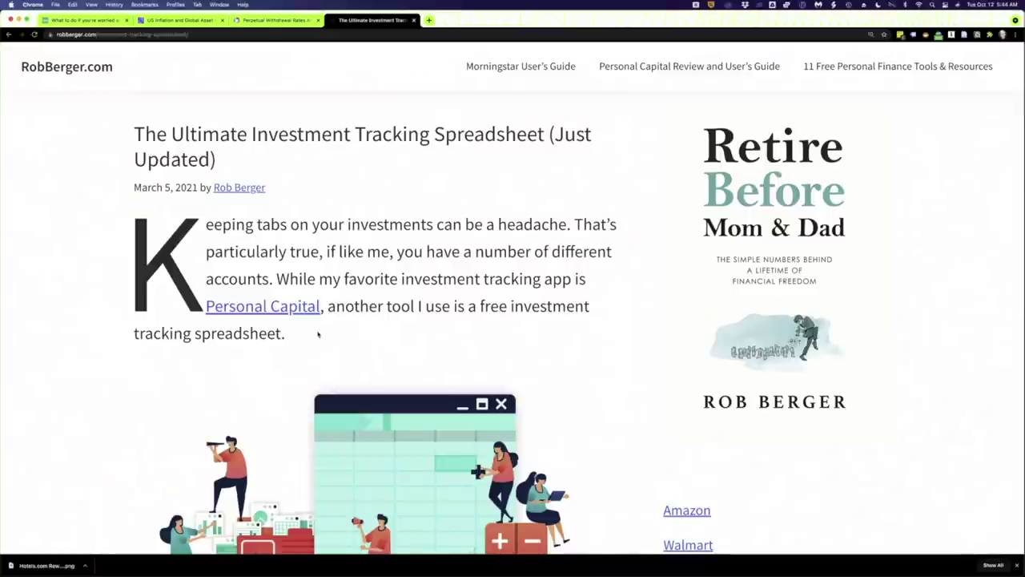
In Chrome, find the link to the free spreadsheet copy in the investment tracking article and open it.
scroll(318, 335, "down", 5)
scroll(318, 335, "down", 8)
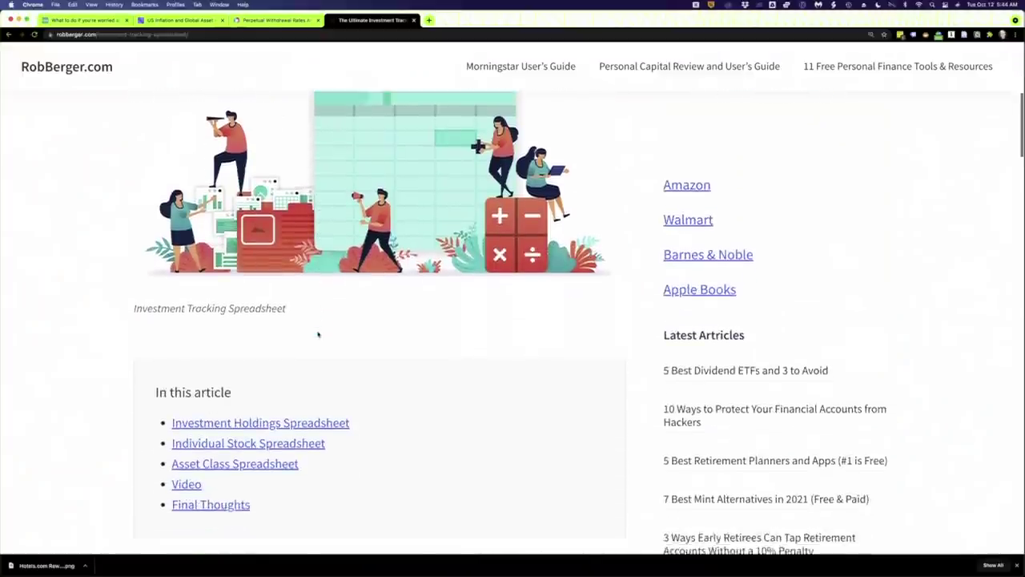
scroll(315, 332, "down", 2)
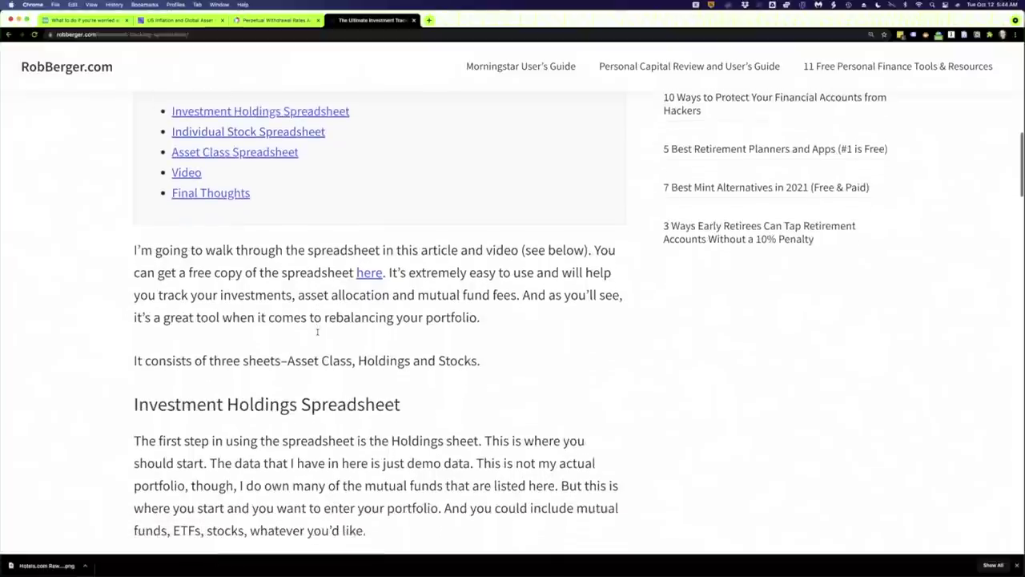
left_click(371, 264)
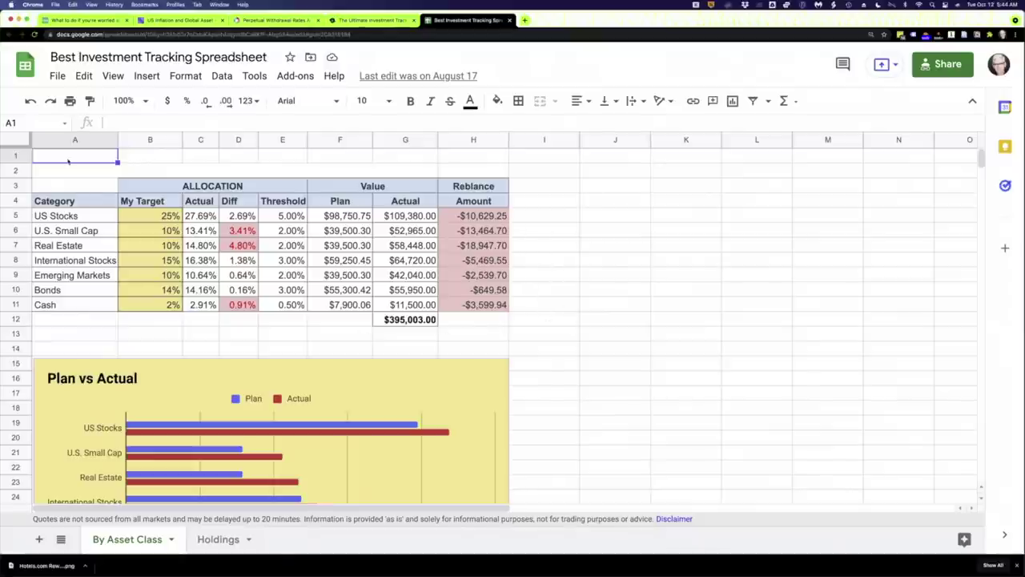
Locate the Make a copy command for the spreadsheet without running it.
left_click(57, 75)
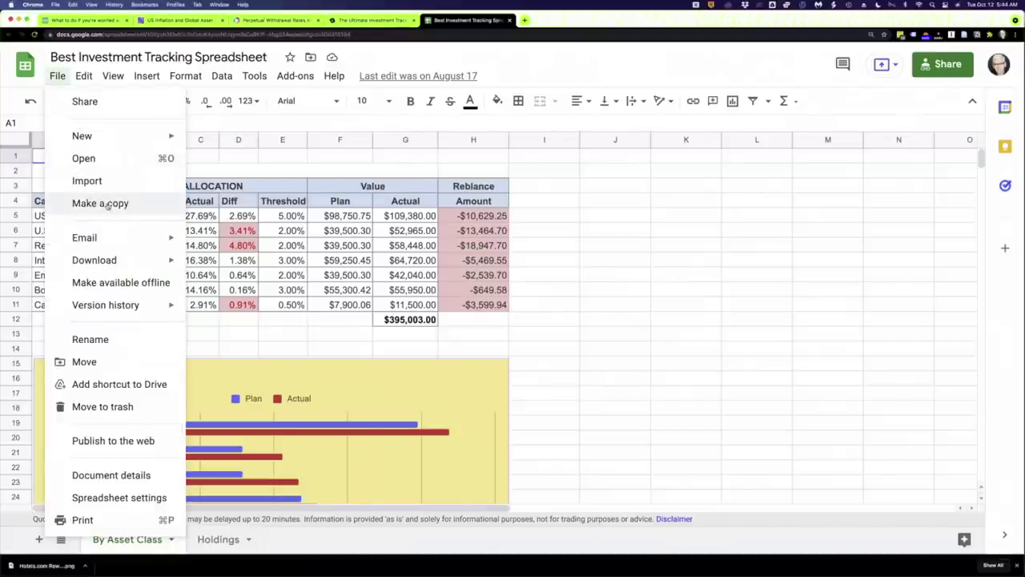
left_click(661, 199)
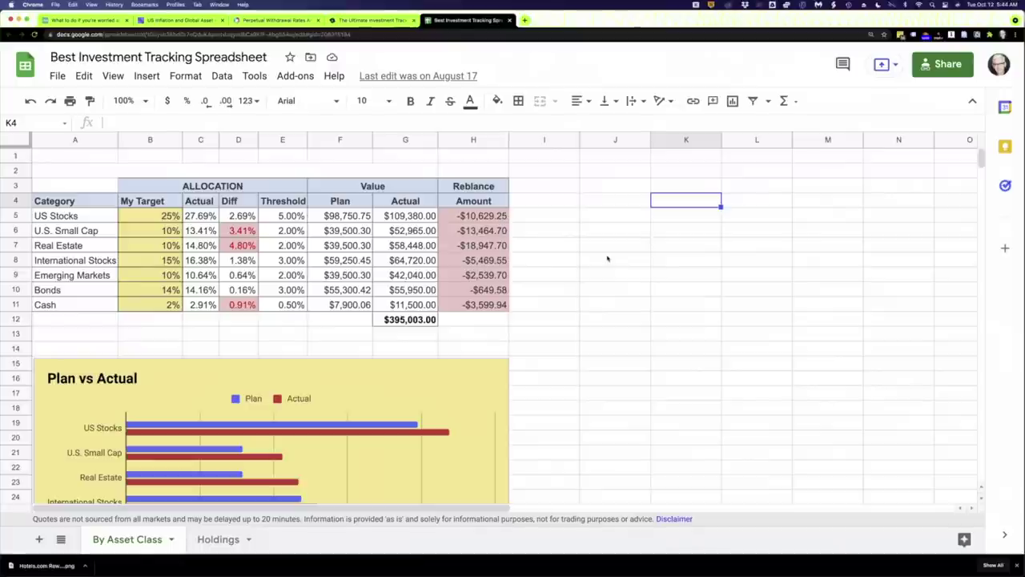
View the Holdings sheet's account and fund entries and return to the By Asset Class sheet.
left_click(216, 539)
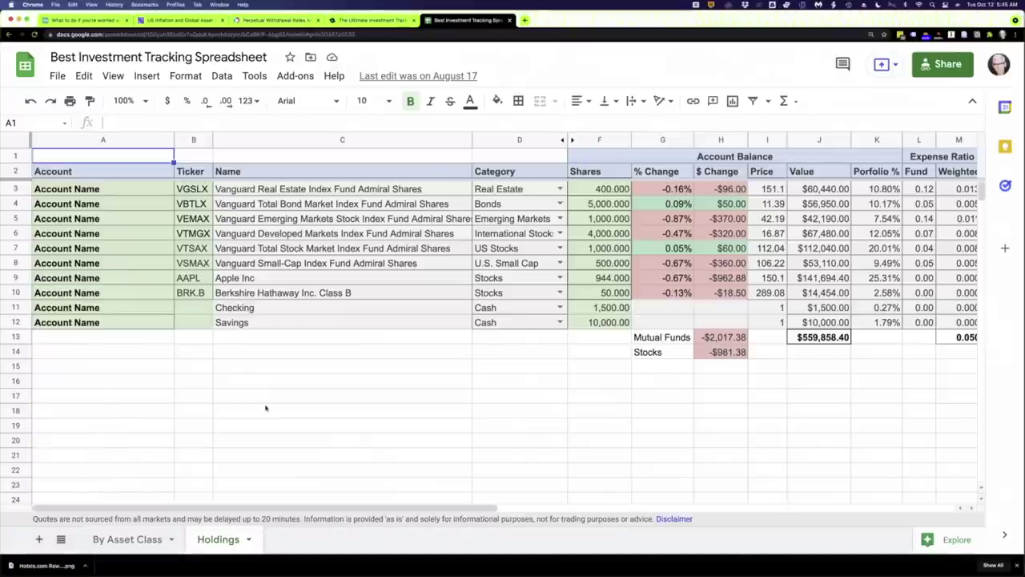
left_click(124, 541)
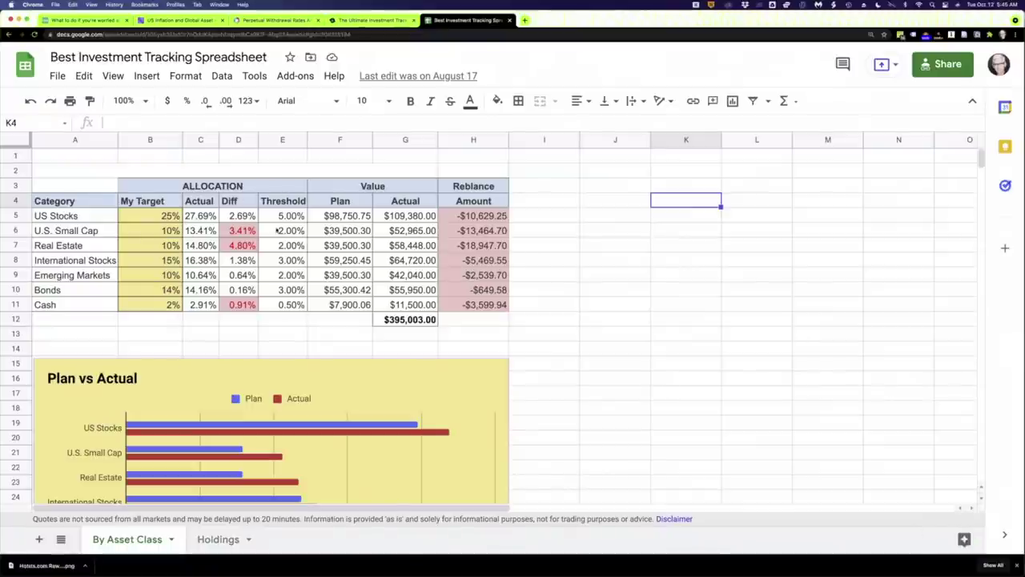
Inspect the US Stocks threshold formula alongside the target allocations for US Stocks, U.S. Small Cap and Real Estate.
left_click(280, 216)
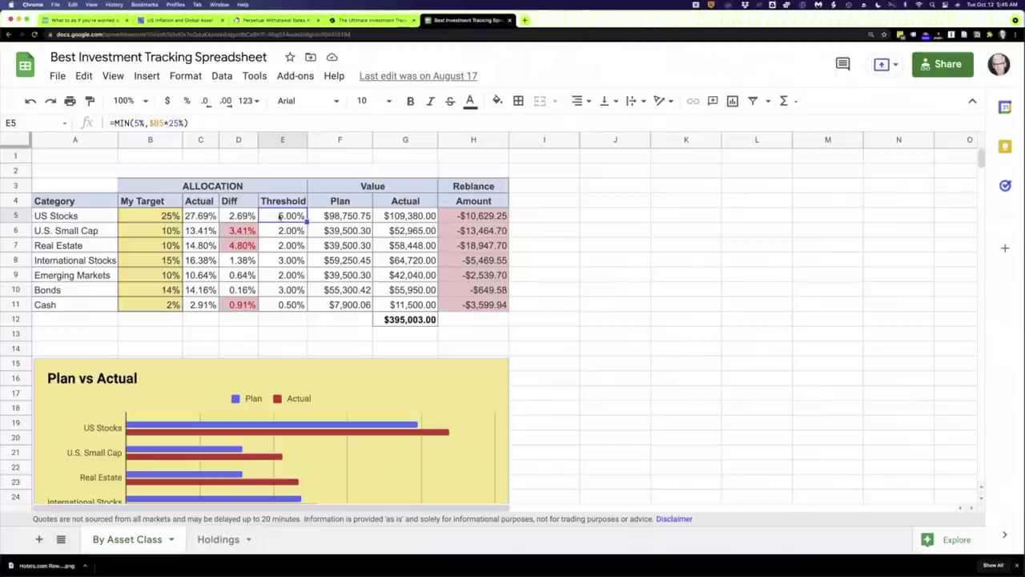
left_click(137, 216)
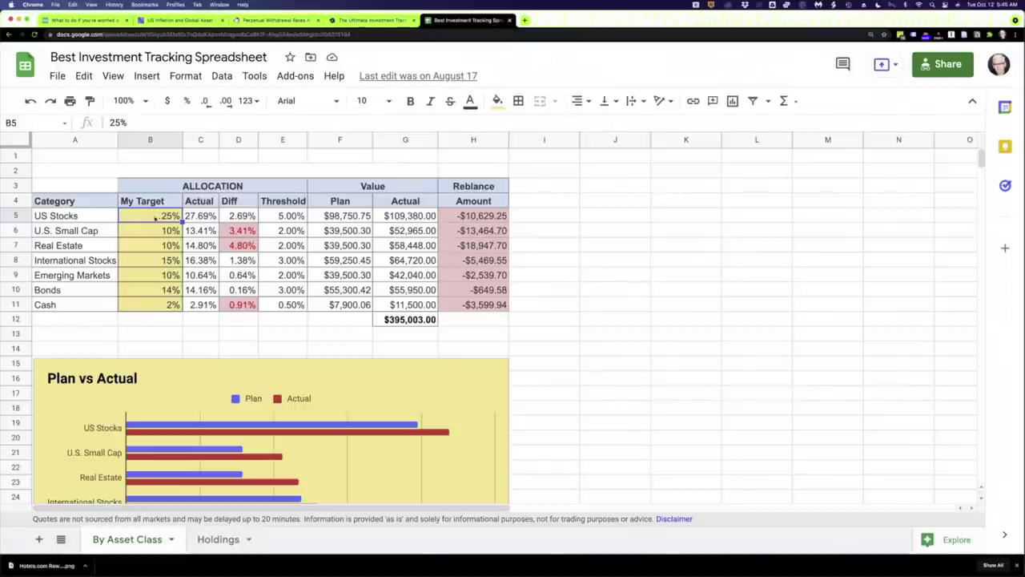
left_click(282, 217)
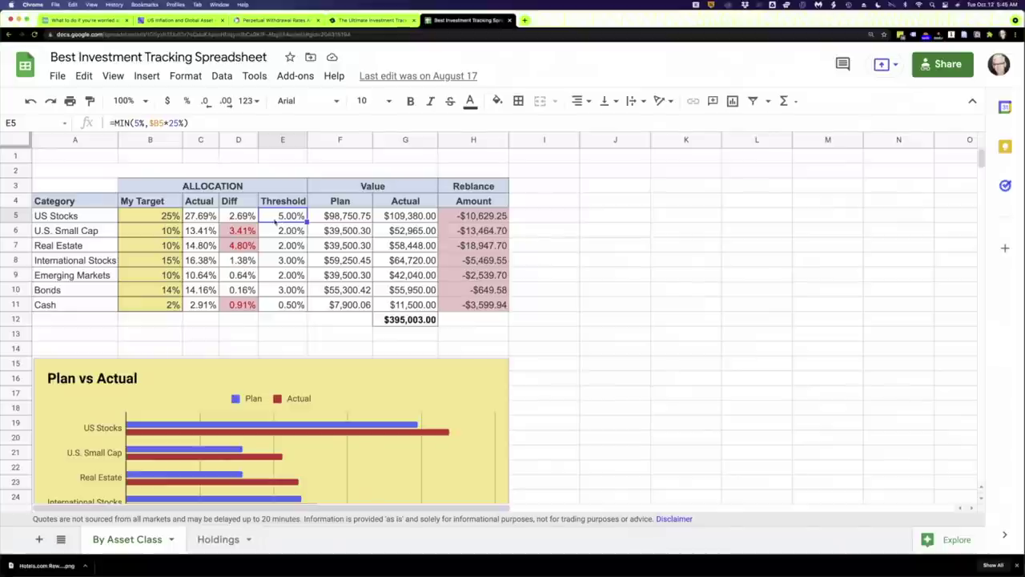
left_click(151, 216)
left_click(157, 233)
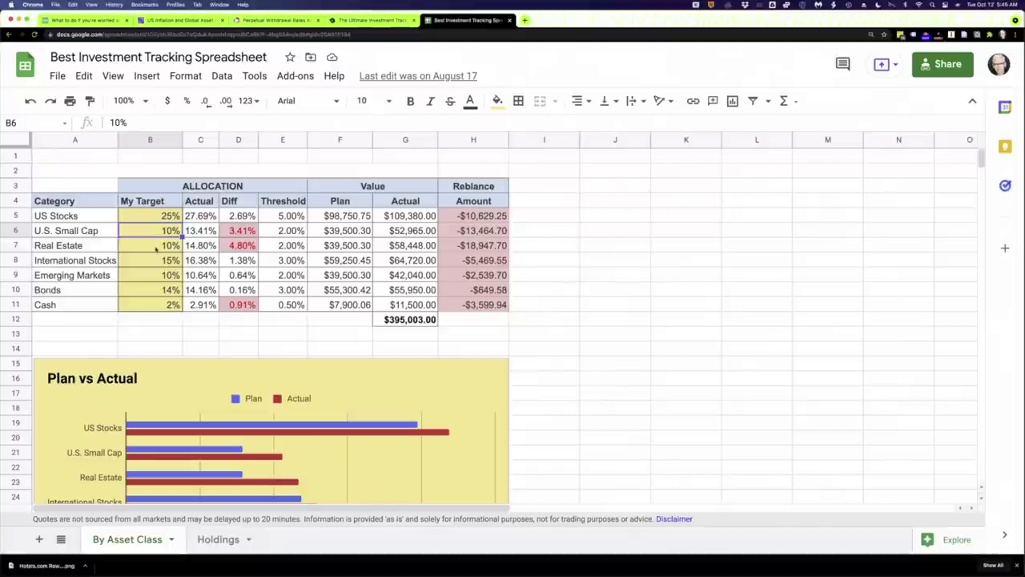
left_click(156, 245)
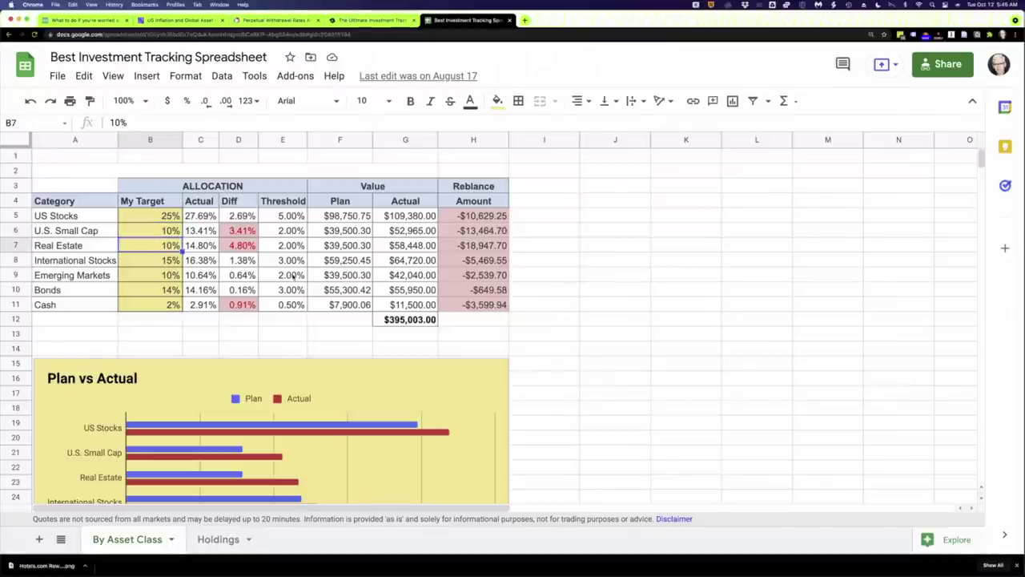
Inspect the threshold, difference and rebalance amount cells in the U.S. Small Cap row.
left_click(281, 231)
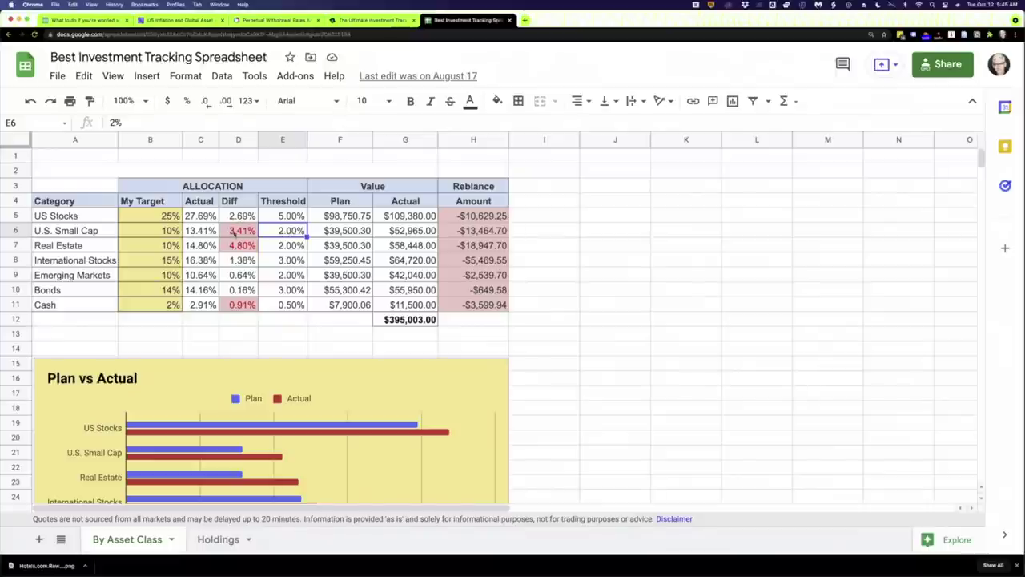
left_click(237, 232)
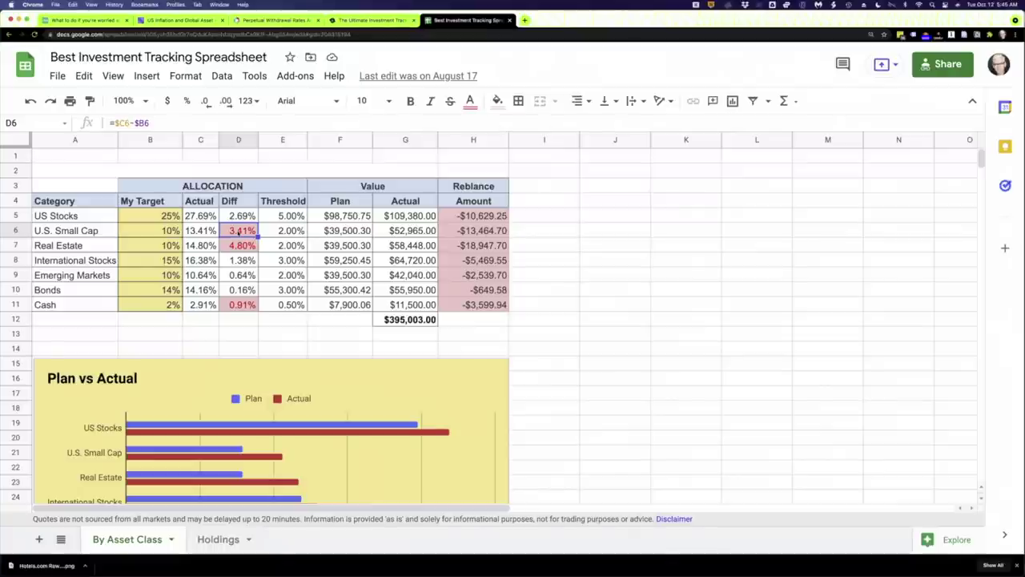
left_click(455, 230)
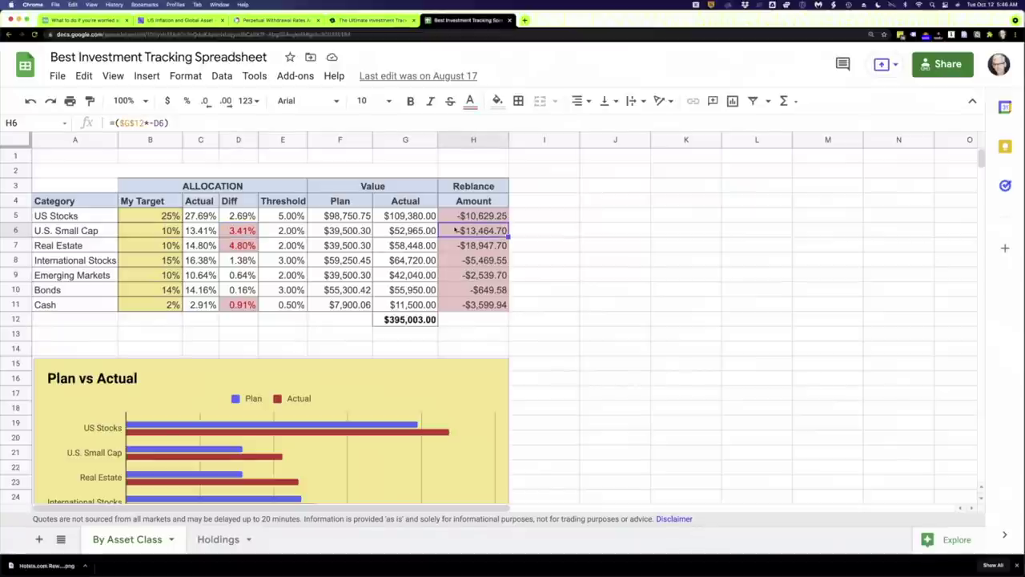